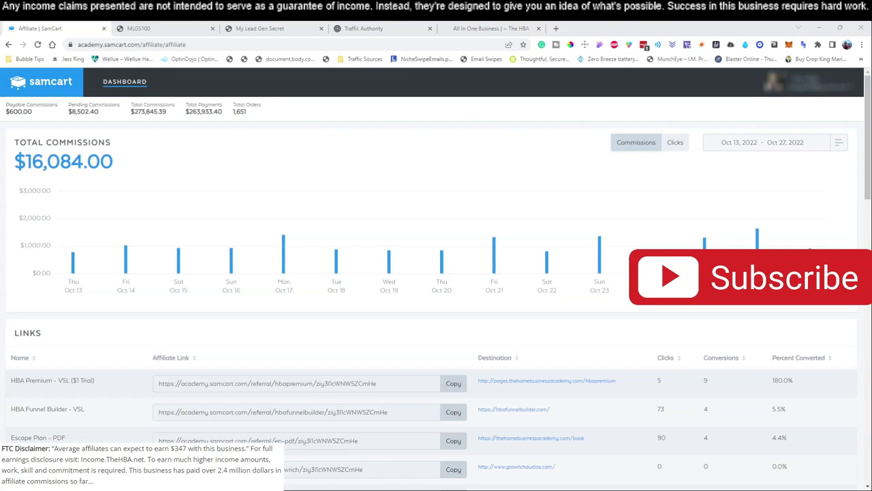
Set the SamCart commission date range to Oct 1 – Oct 27, 2022, then switch to the MLGS100 page
click(752, 149)
click(713, 162)
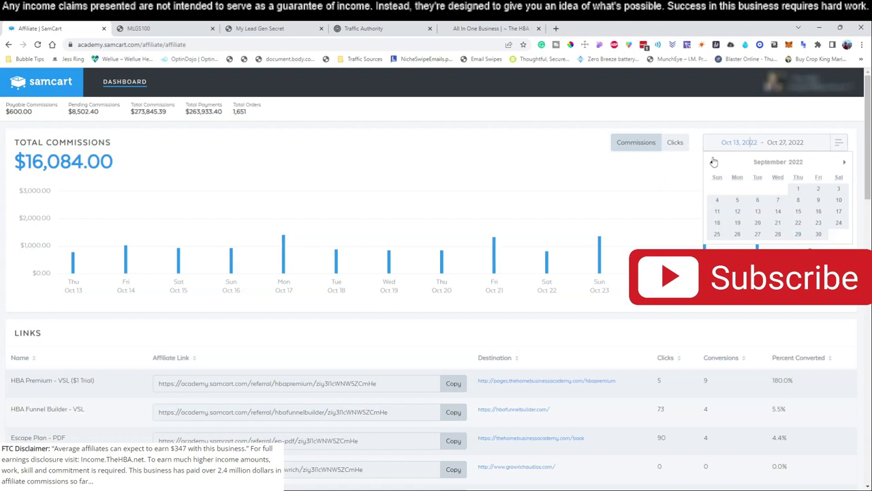
click(845, 163)
click(839, 190)
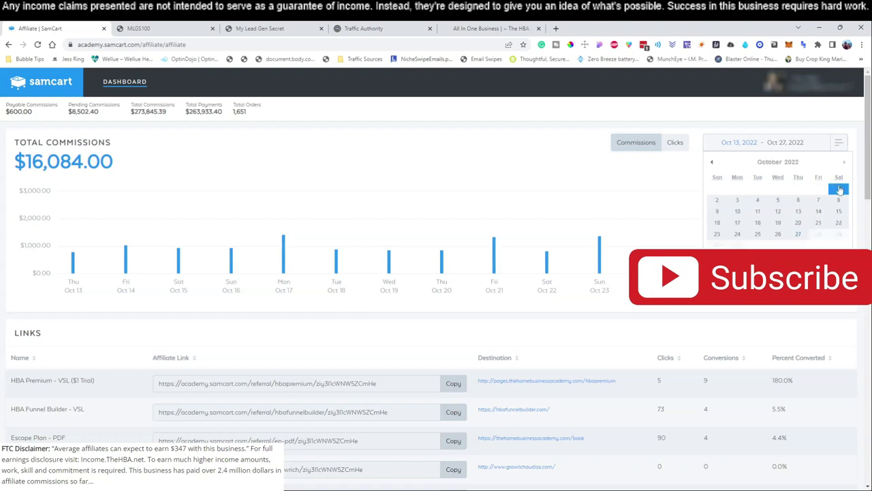
click(796, 234)
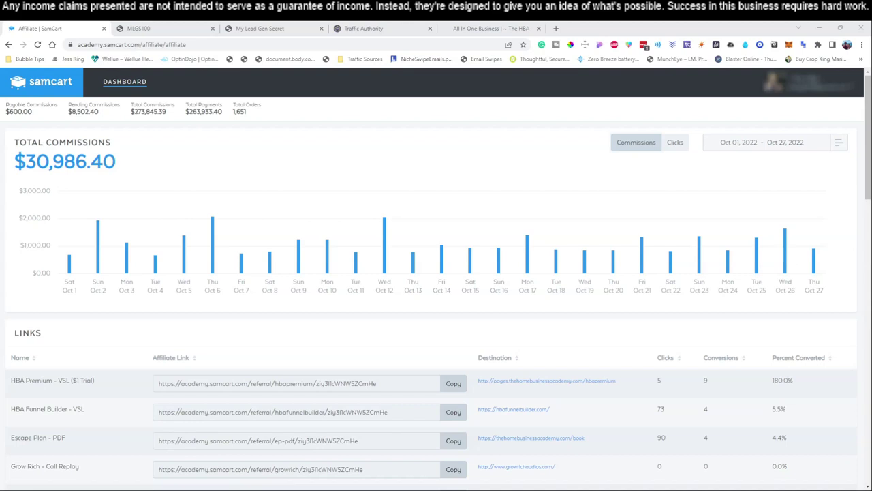
click(140, 28)
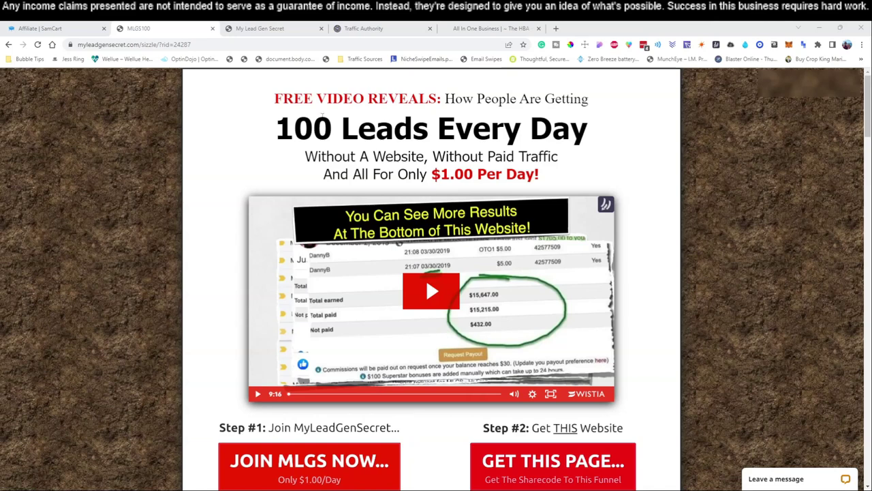
Switch to the My Lead Gen Secret dashboard showing 200 leads today, 200 yesterday and 100 bonus
click(262, 27)
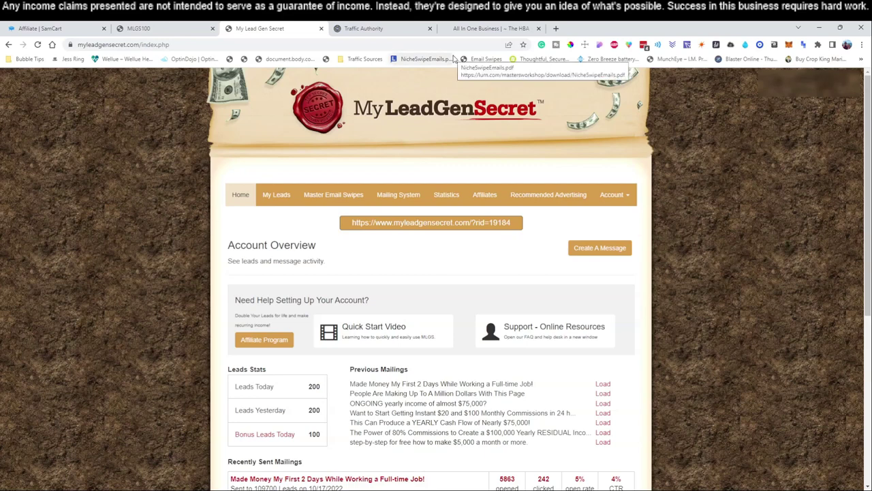
click(488, 28)
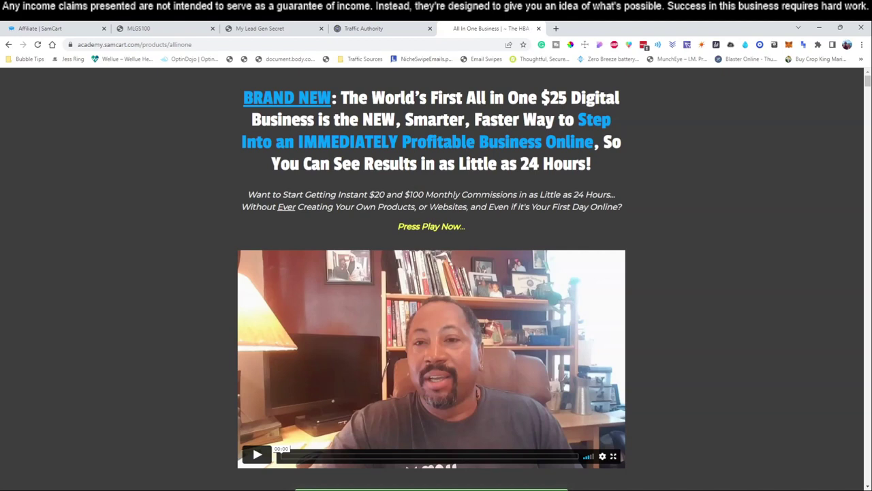
click(248, 28)
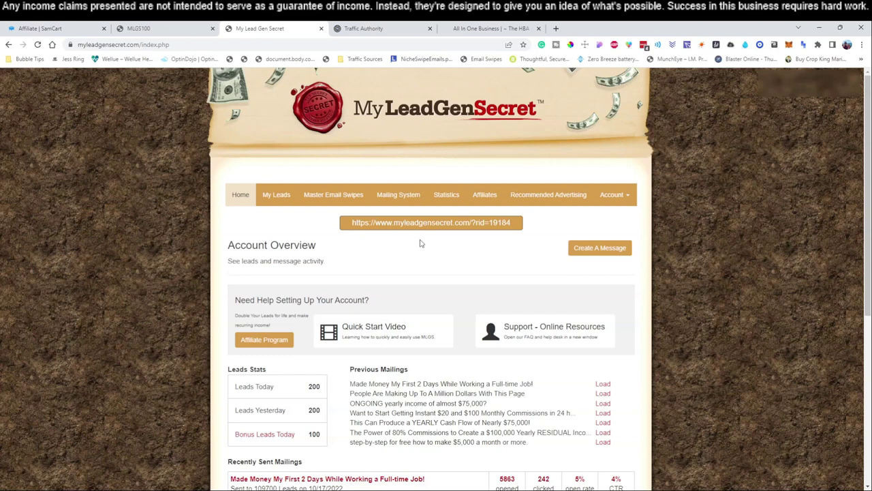
Open the Mailing System and select all lead dates, giving 111700 leads
click(403, 198)
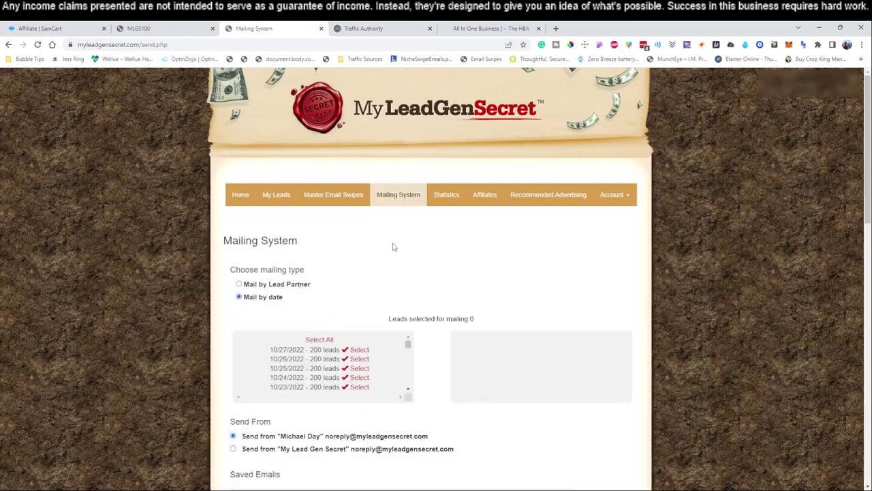
click(320, 340)
scroll(659, 285, down, 4)
scroll(659, 292, down, 1)
scroll(659, 292, up, 3)
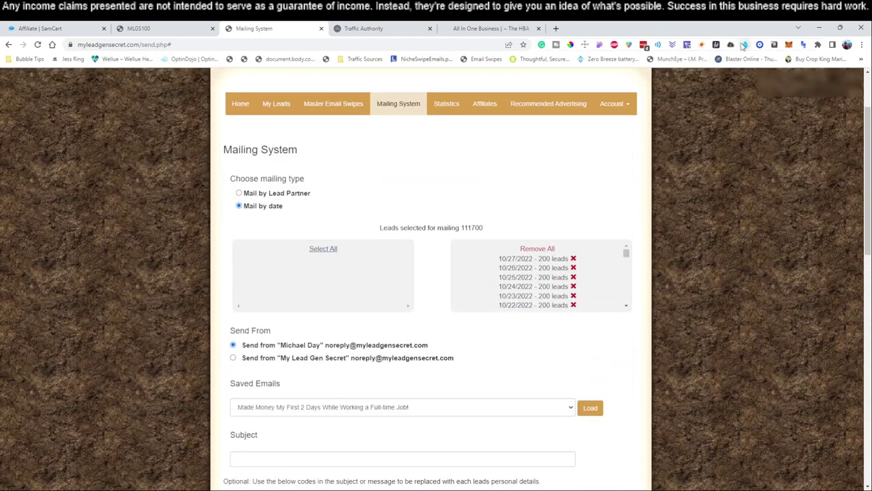
Mark up the mailing type, sender, saved-email, Subject and body areas with pen annotations, then clear them
click(743, 45)
mouse_move(251, 163)
mouse_down()
mouse_move(287, 194)
mouse_move(251, 208)
mouse_up()
mouse_move(280, 327)
mouse_down()
mouse_move(319, 359)
mouse_move(258, 359)
mouse_up()
mouse_move(301, 253)
mouse_down()
mouse_move(340, 258)
mouse_move(285, 243)
mouse_move(282, 264)
mouse_up()
scroll(320, 290, down, 3)
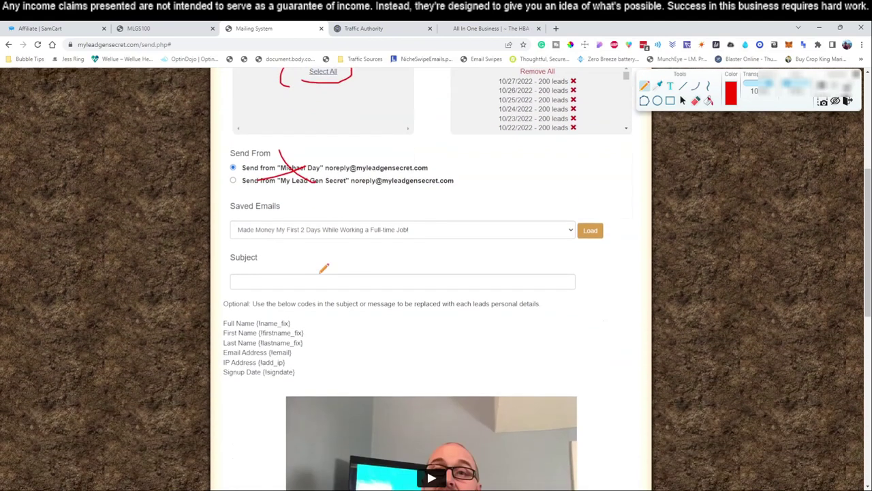
mouse_move(283, 202)
mouse_down()
mouse_move(324, 229)
mouse_move(287, 231)
mouse_up()
mouse_move(195, 279)
mouse_down()
mouse_move(219, 278)
mouse_move(220, 290)
mouse_move(276, 260)
mouse_up()
scroll(286, 286, down, 5)
mouse_move(168, 308)
mouse_down()
mouse_move(217, 304)
mouse_move(213, 315)
mouse_up()
drag(151, 273, 204, 265)
click(850, 99)
Highlight the 111700 leads-selected count, then clear the highlight
scroll(601, 299, up, 7)
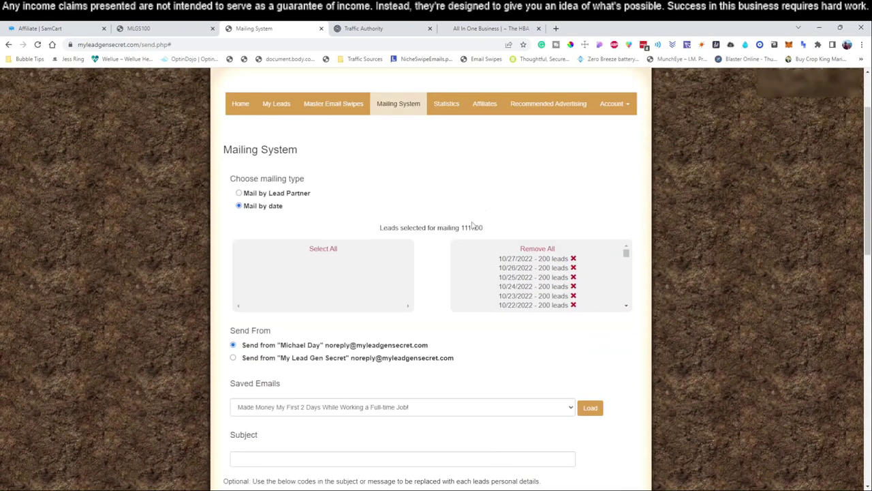
drag(464, 228, 484, 228)
click(473, 229)
scroll(430, 266, down, 4)
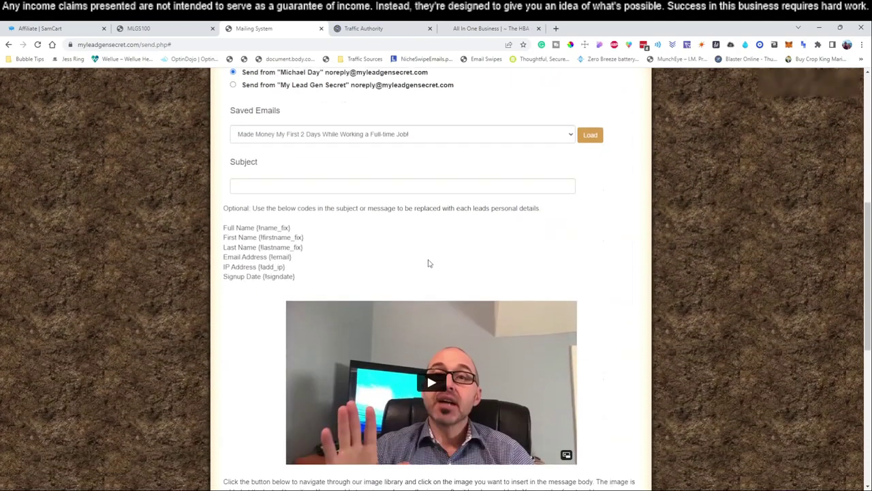
On the All In One Business sales page, copy the Step 3 "$100k income" phrase and return to the mailing form
click(469, 29)
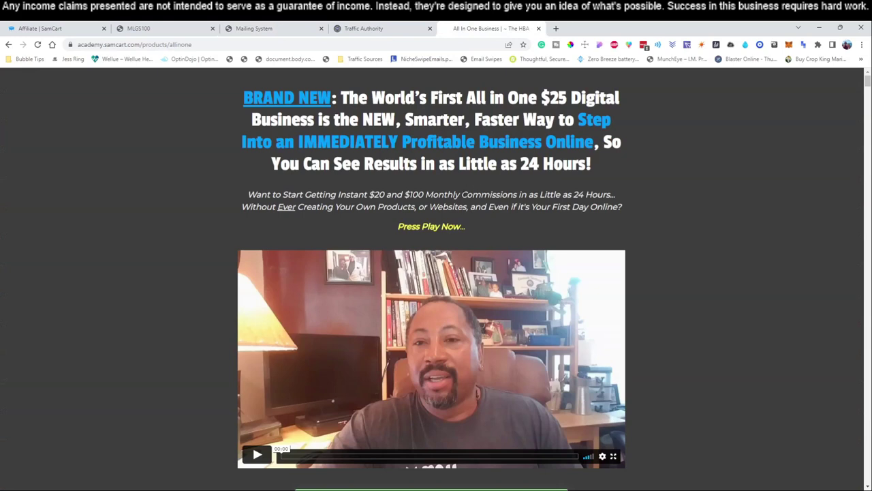
scroll(643, 211, down, 10)
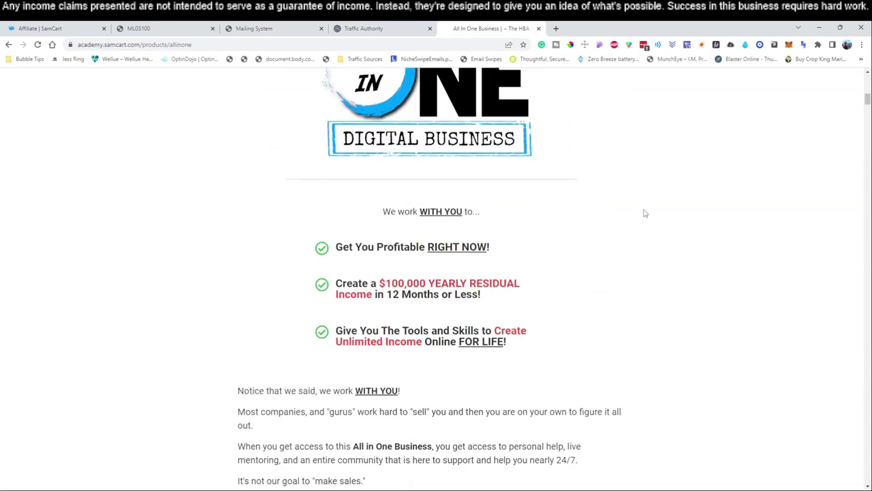
scroll(645, 214, down, 2)
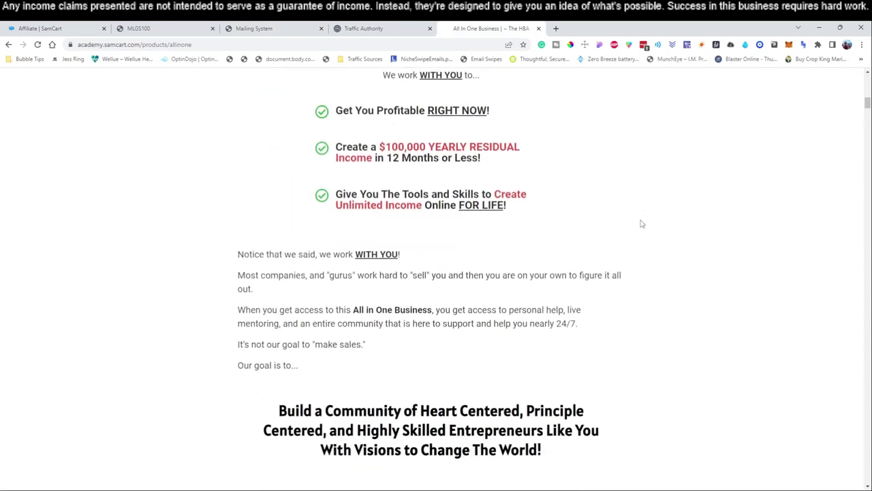
drag(337, 146, 482, 159)
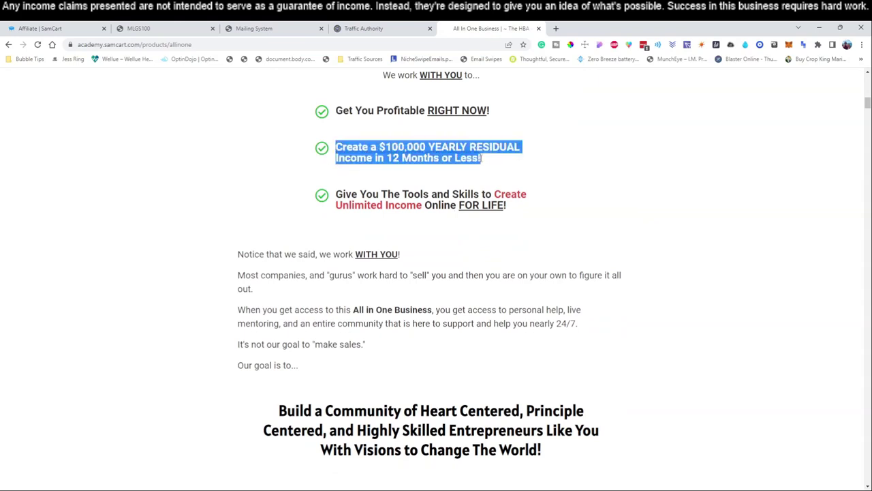
scroll(538, 162, down, 4)
scroll(587, 205, down, 3)
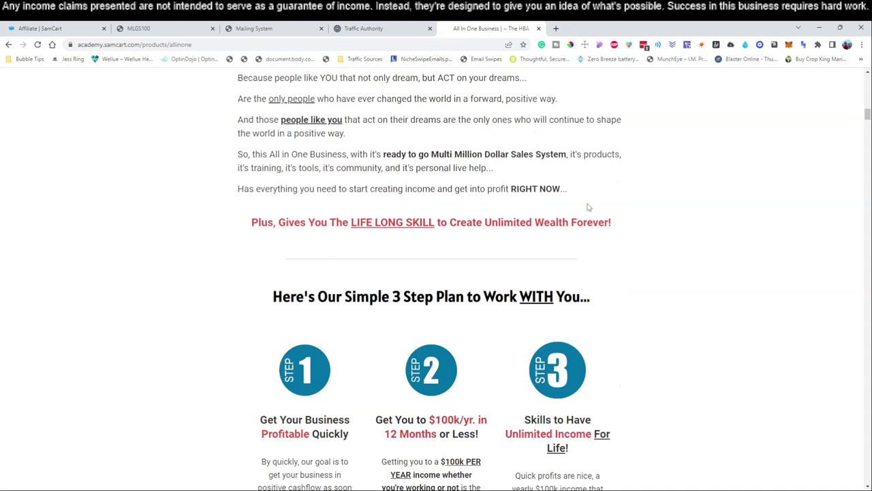
scroll(636, 232, down, 2)
scroll(685, 232, down, 2)
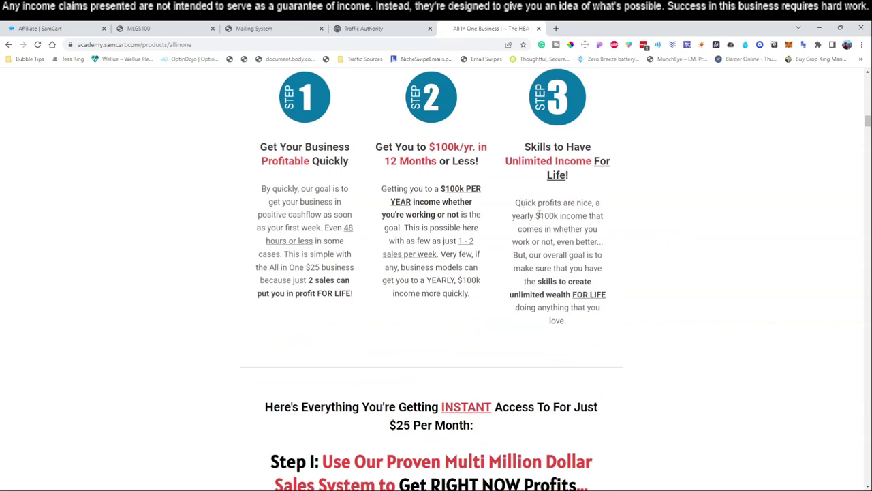
drag(536, 216, 556, 243)
key(ctrl+c)
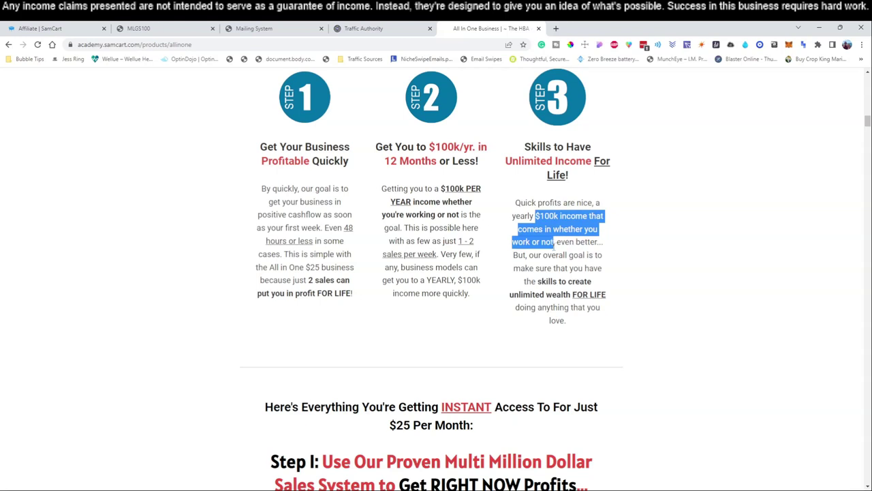
click(242, 28)
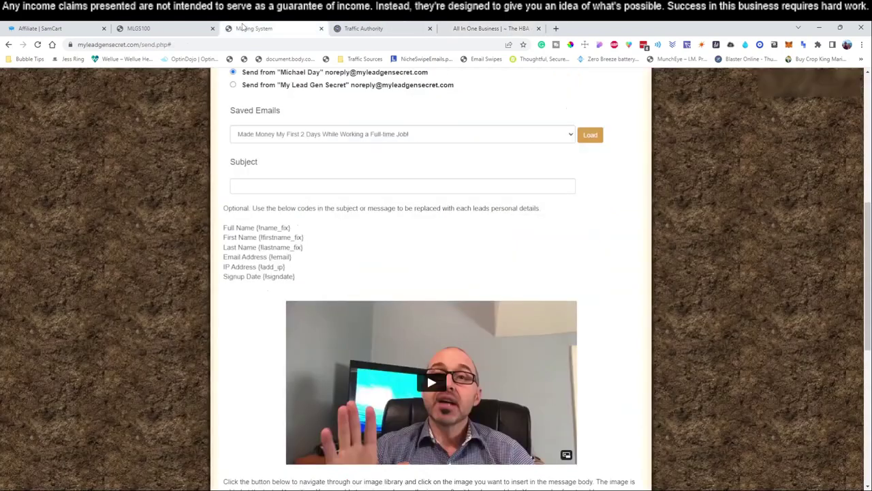
Paste the copied phrase as the Subject and place the cursor in the body with bold off
click(290, 185)
key(ctrl+v)
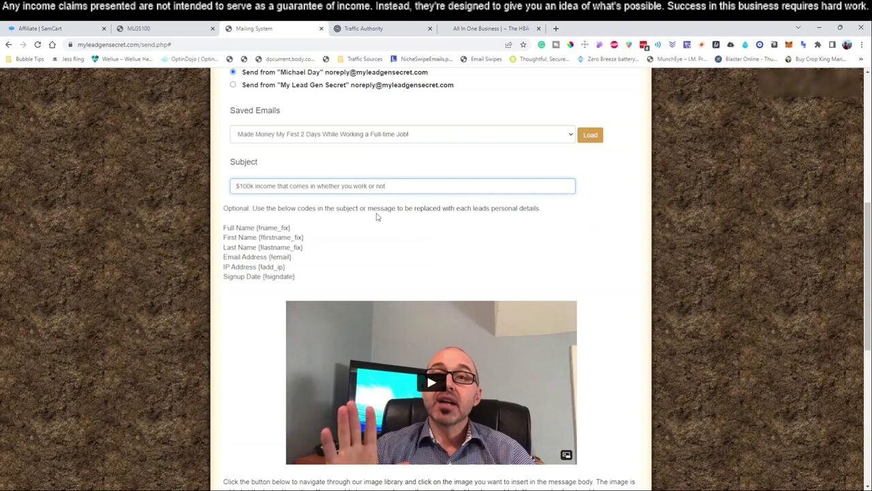
scroll(336, 217, down, 1)
scroll(336, 217, down, 5)
scroll(320, 252, up, 7)
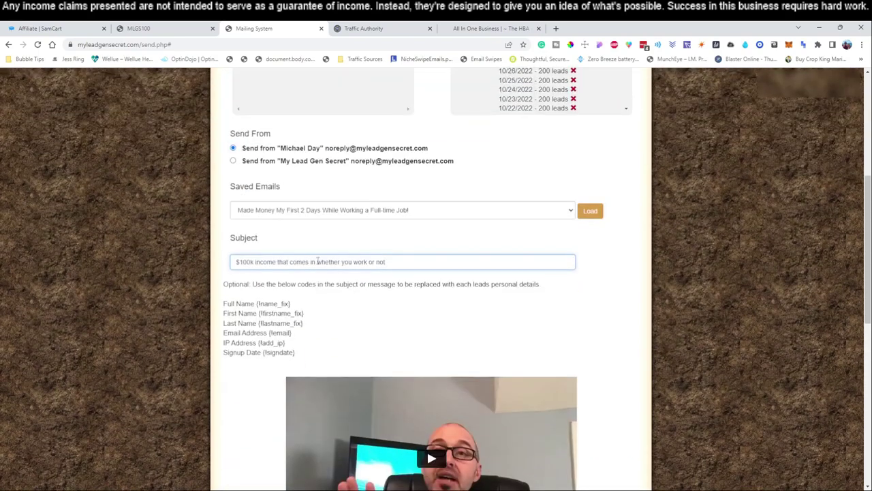
scroll(318, 262, down, 6)
click(318, 298)
key(BackSpace)
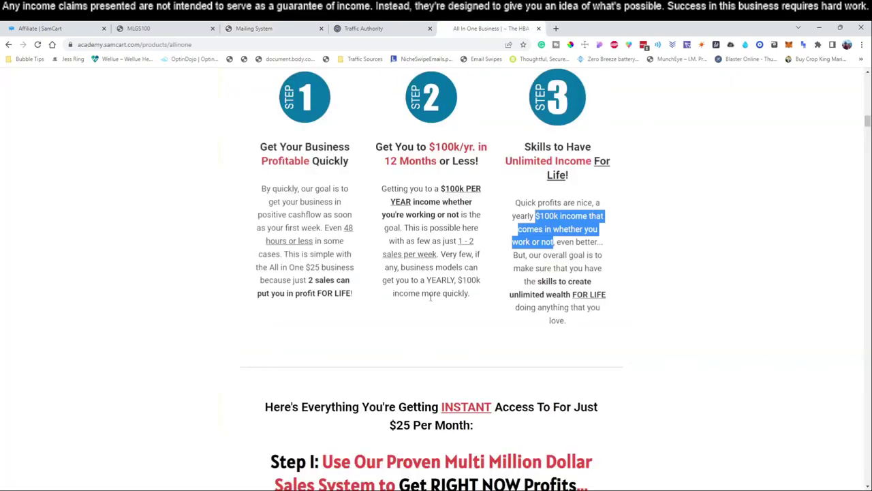
Copy the Step 3 quick-profits paragraph from the All In One Business sales page
click(491, 28)
click(520, 199)
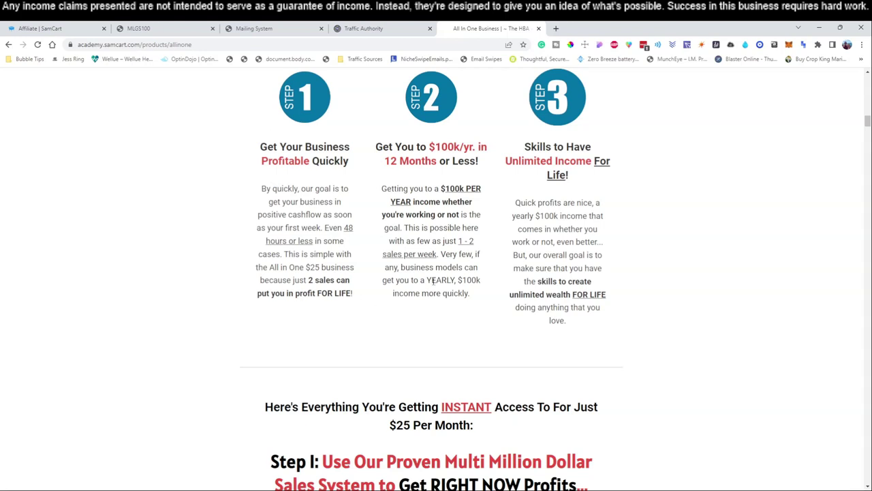
click(295, 26)
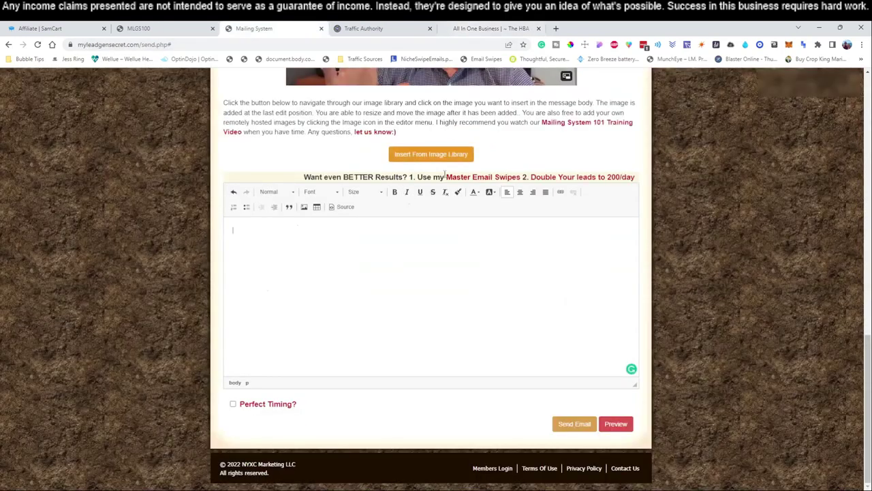
click(468, 28)
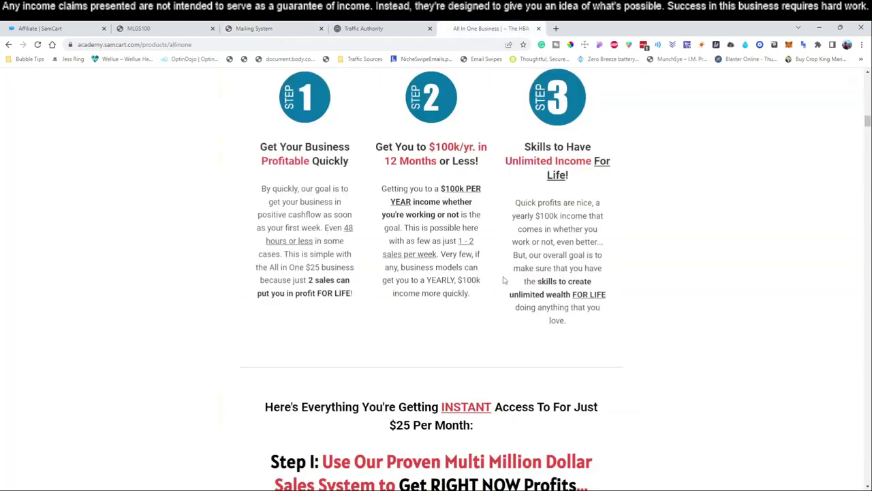
drag(516, 203, 607, 250)
key(ctrl+c)
click(287, 27)
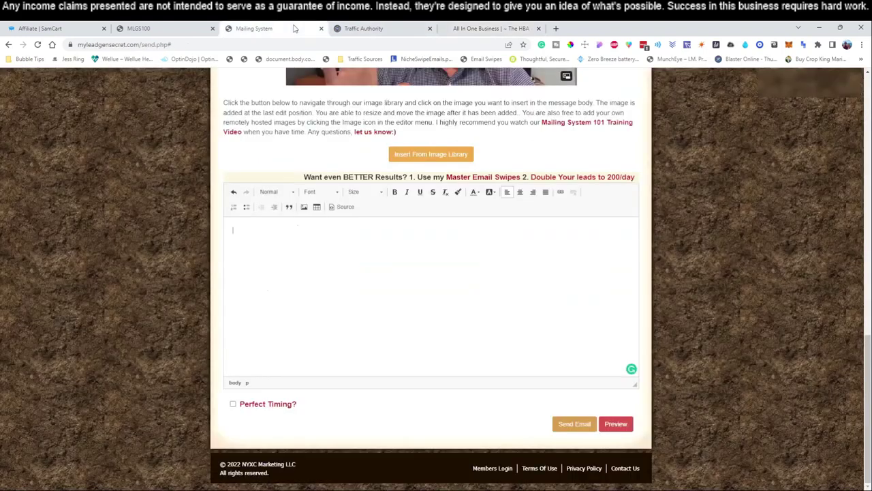
Paste the income paragraph into the body and accept the "and a" and "is even better" fixes
key(ctrl+v)
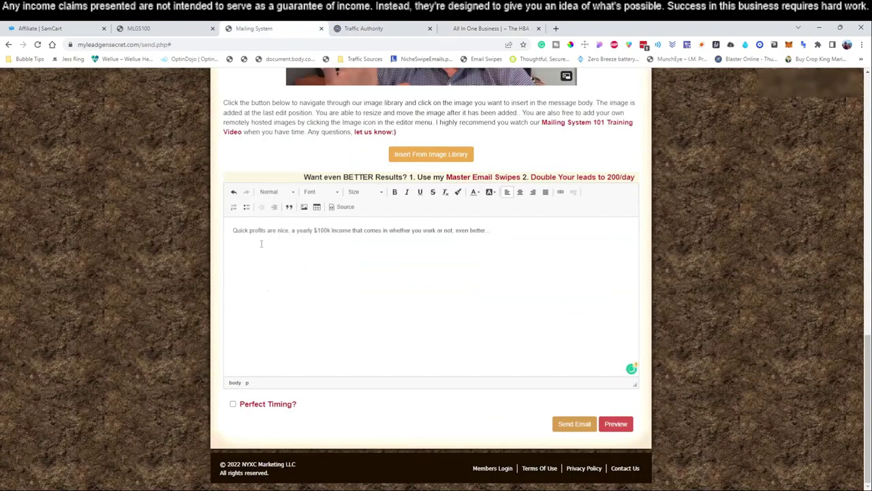
mouse_move(294, 232)
click(297, 251)
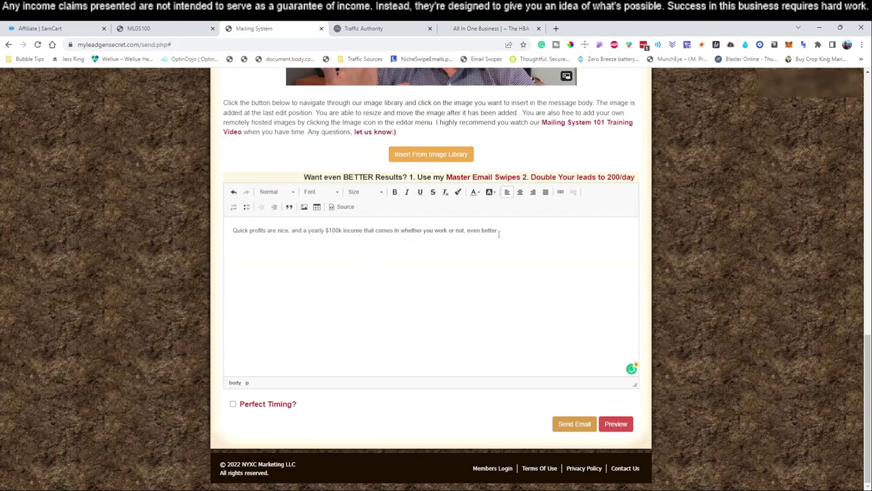
mouse_move(483, 232)
click(480, 252)
Type the 24-hours-from-now teaser, the "Click Here To Start Making Money!" line and "Thanks"
text(you want to learn how to stra)
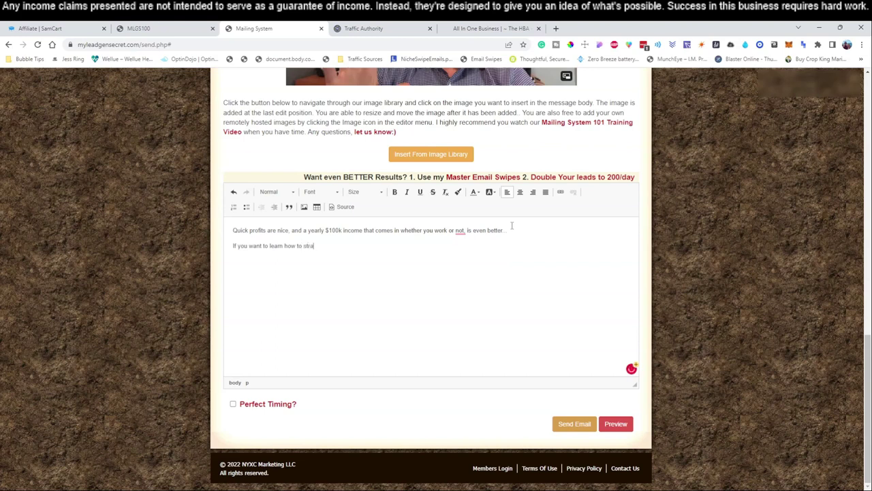
text(art making money in as little as 24 hrs from now)
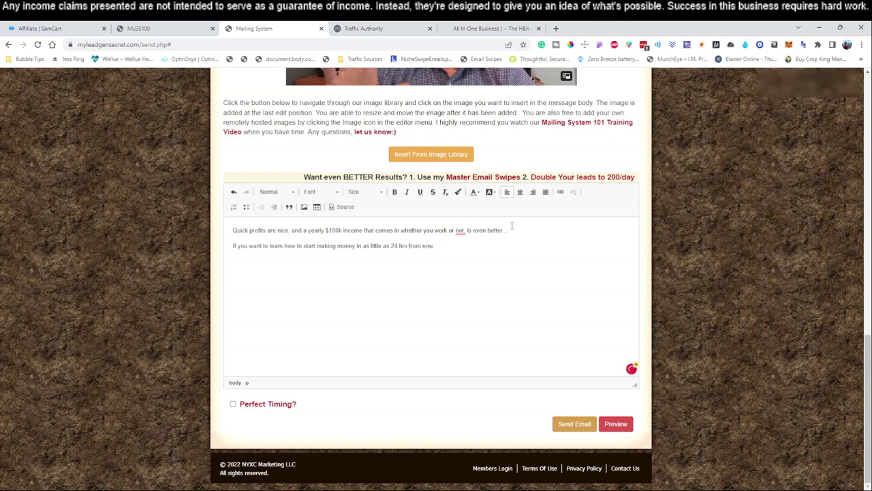
text(Click Here)
key(BackSpace)
text(To)
text( Start Marki)
text(ng)
text( Money)
text(hanks,)
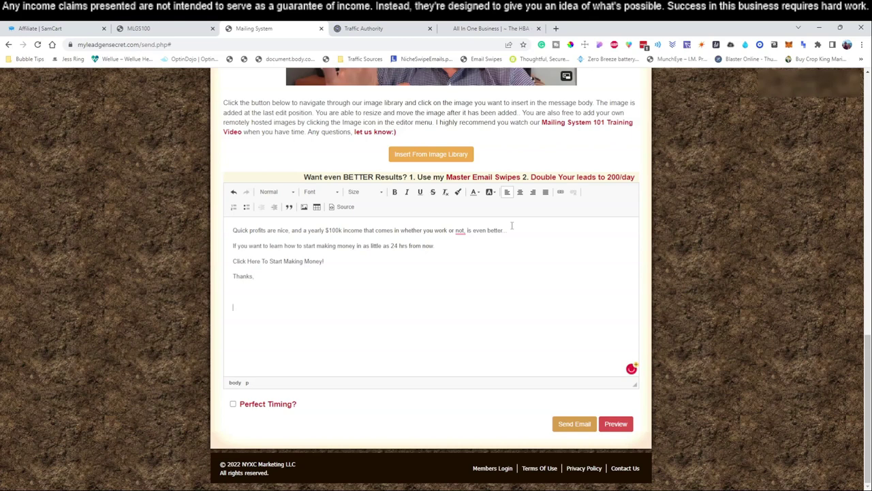
text(XXXXXXX)
Replace the placeholder signature with the sender's name, drop the comma after "not", and select the Click Here line
drag(276, 292, 232, 292)
key(BackSpace)
text(Michael)
mouse_move(462, 231)
click(464, 254)
drag(232, 261, 330, 263)
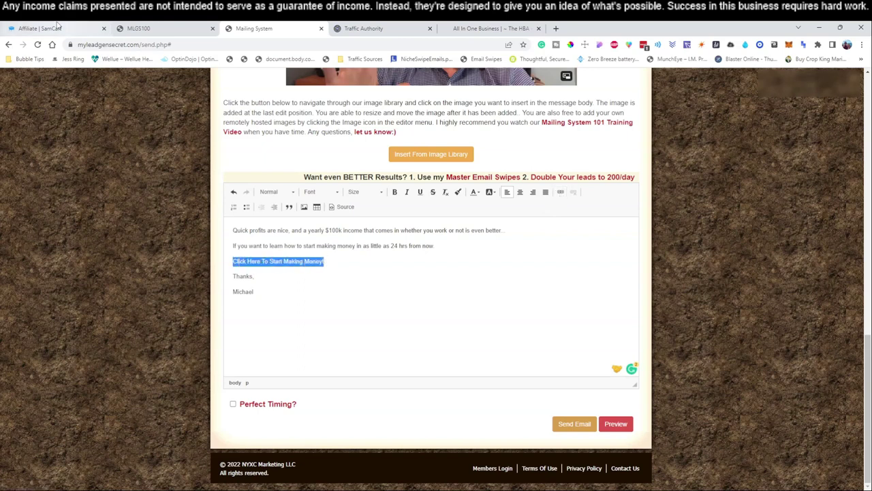
Copy an affiliate referral link from SamCart's Links table, near the All In One $25 Business row
click(58, 28)
scroll(247, 241, down, 3)
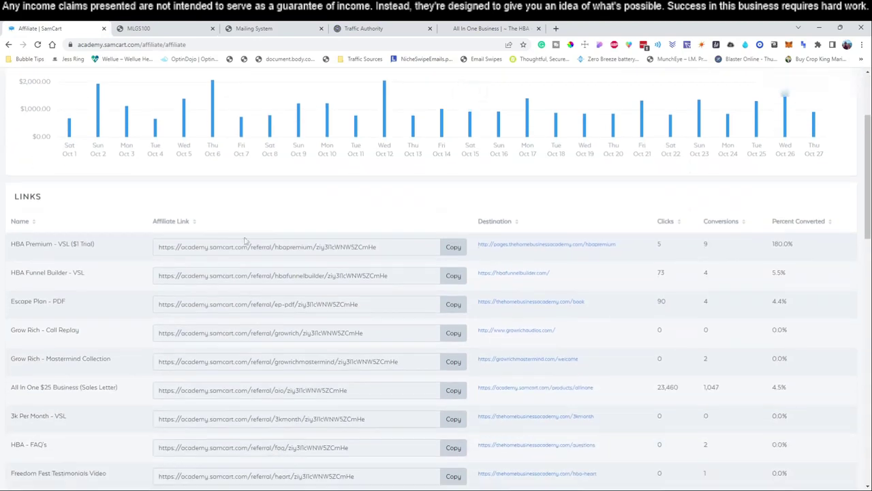
scroll(247, 241, down, 1)
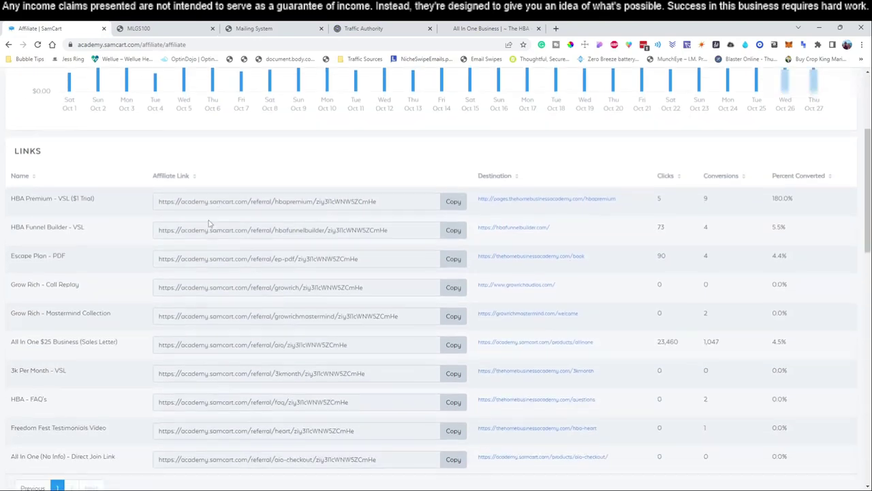
click(745, 45)
mouse_move(68, 349)
mouse_down()
mouse_move(27, 332)
mouse_move(68, 349)
mouse_up()
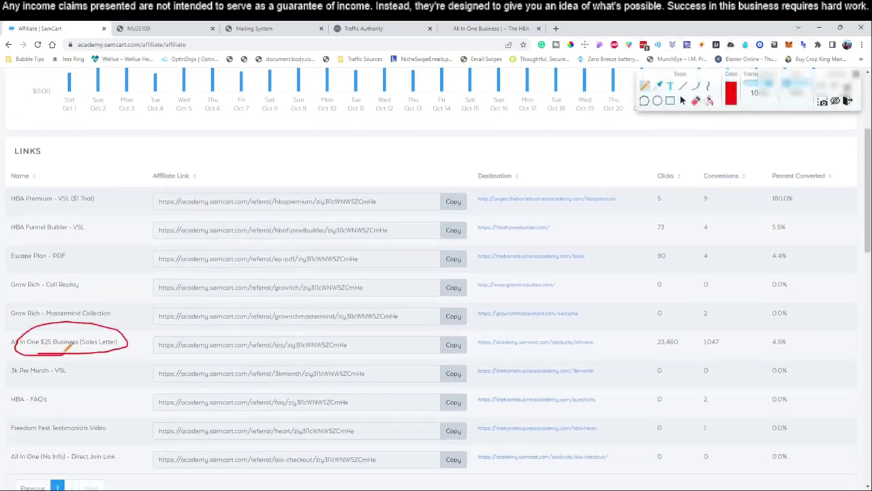
click(849, 101)
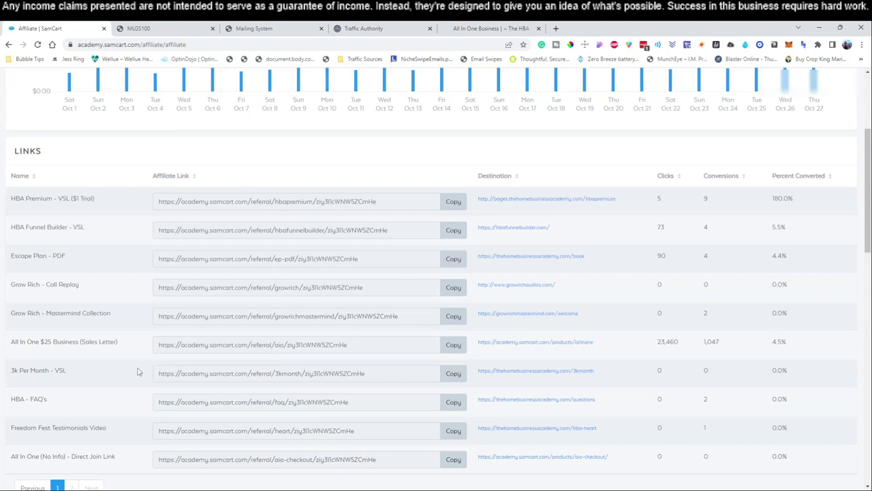
click(451, 374)
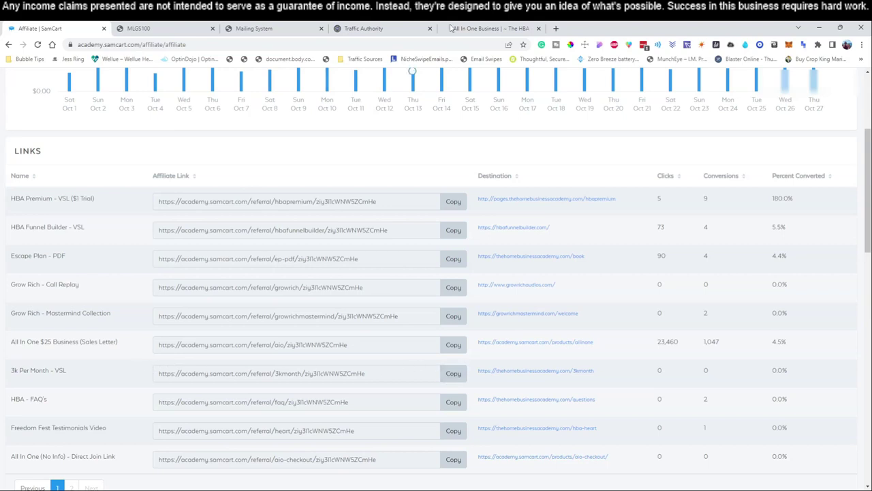
click(280, 28)
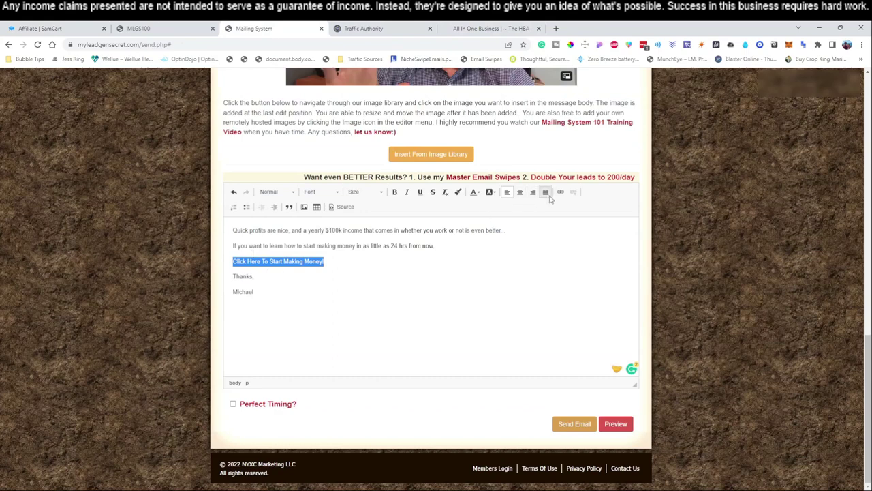
Link the Click Here line to the pasted affiliate URL, tick Perfect Timing, and preview the email
click(560, 191)
key(ctrl+v)
click(485, 356)
click(234, 403)
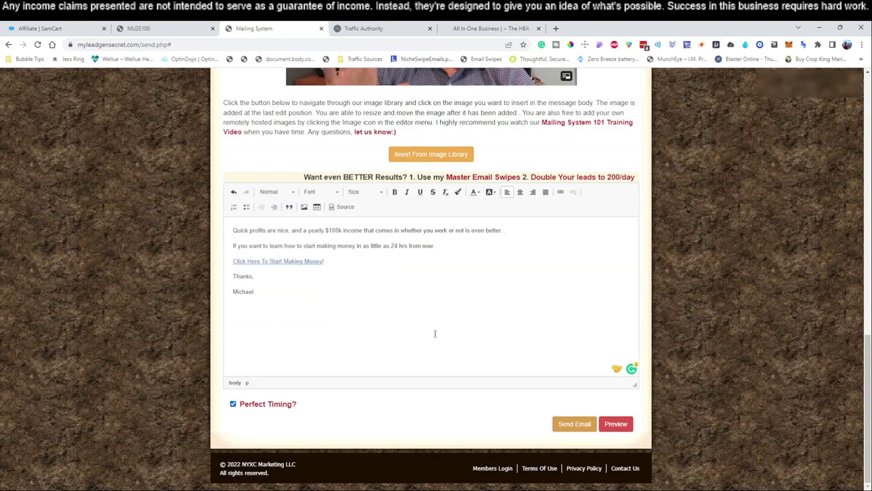
click(615, 424)
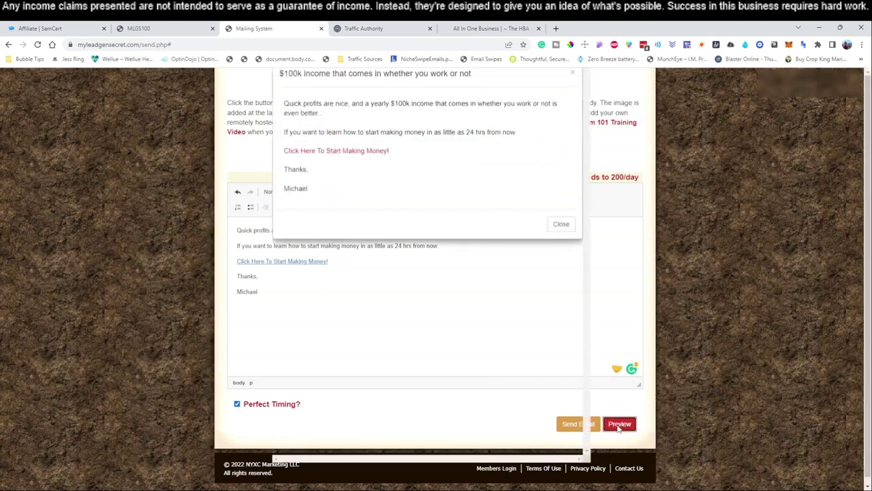